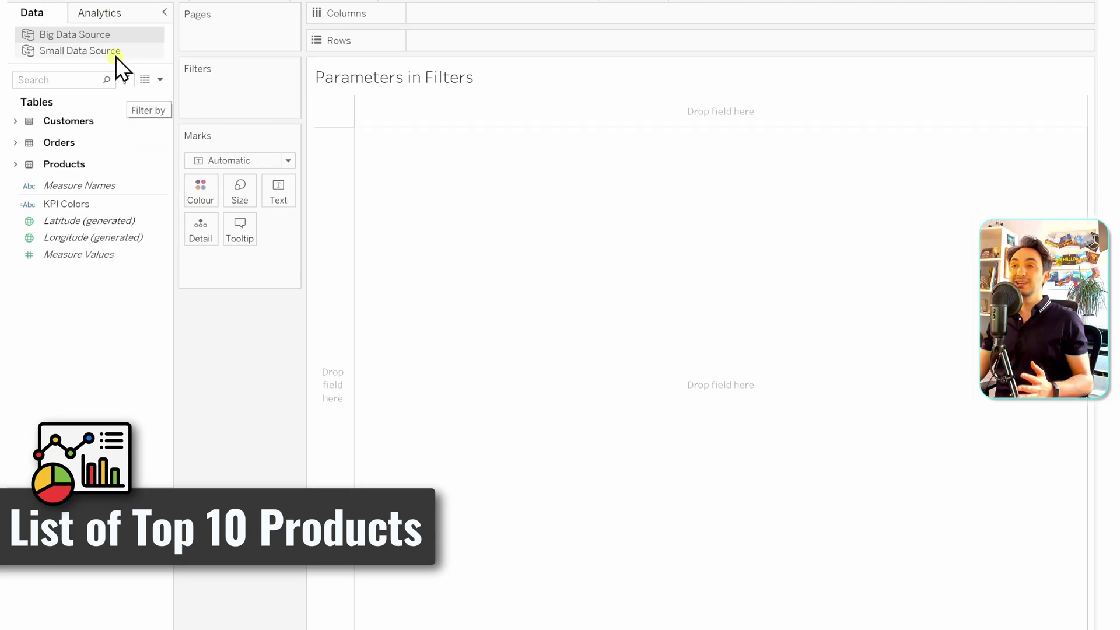
Plot summed Sales as horizontal bars for every Product Name
left_click(16, 167)
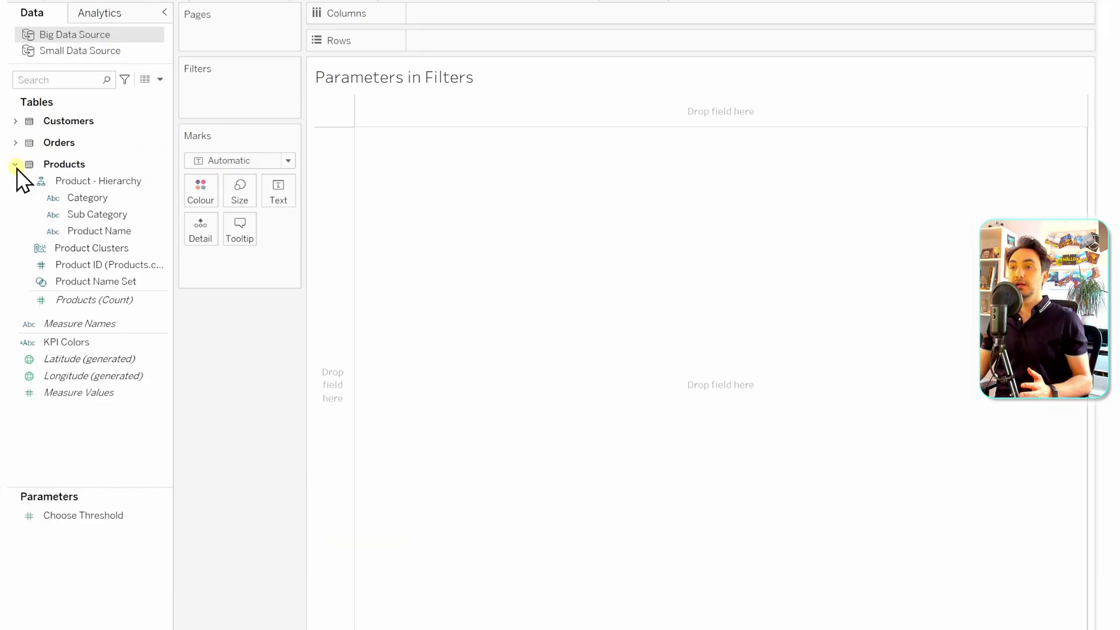
double_click(101, 232)
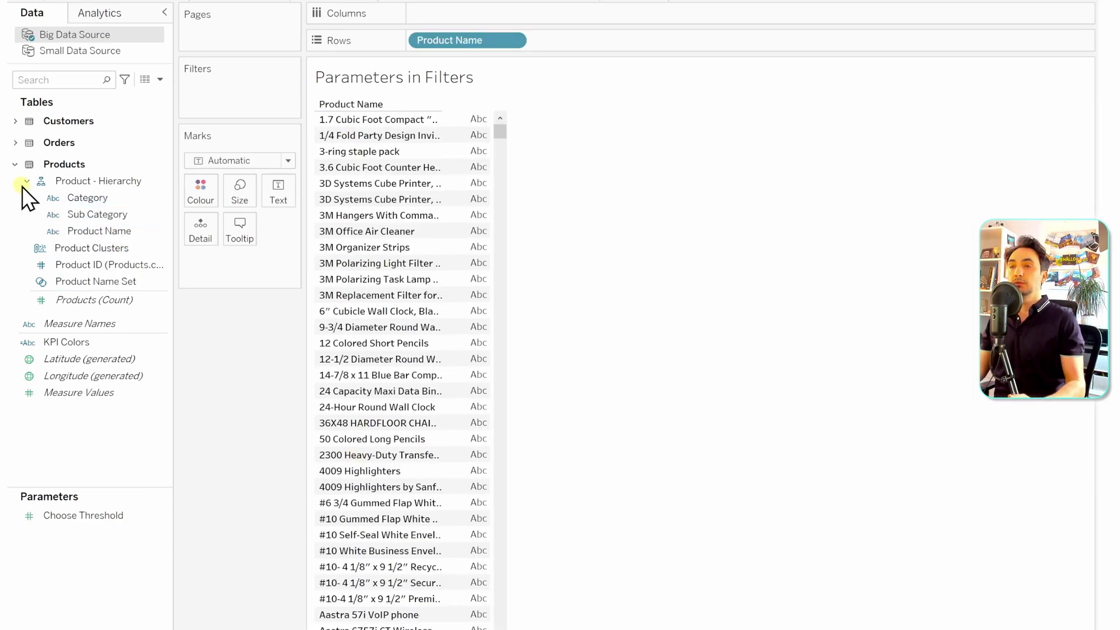
left_click(15, 143)
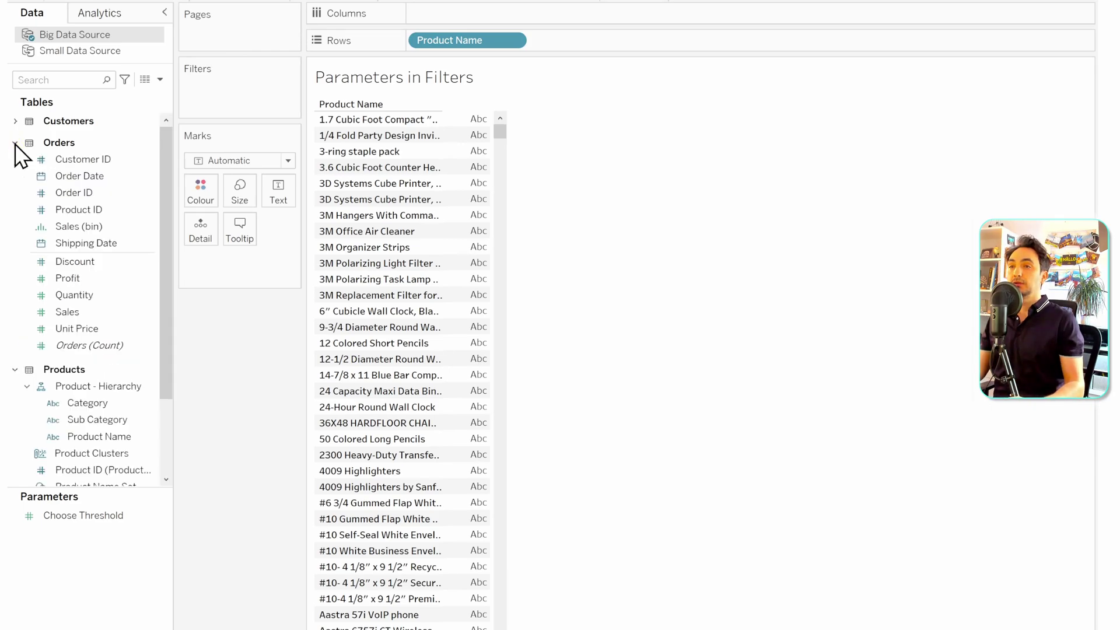
left_click_drag(82, 309, 427, 20)
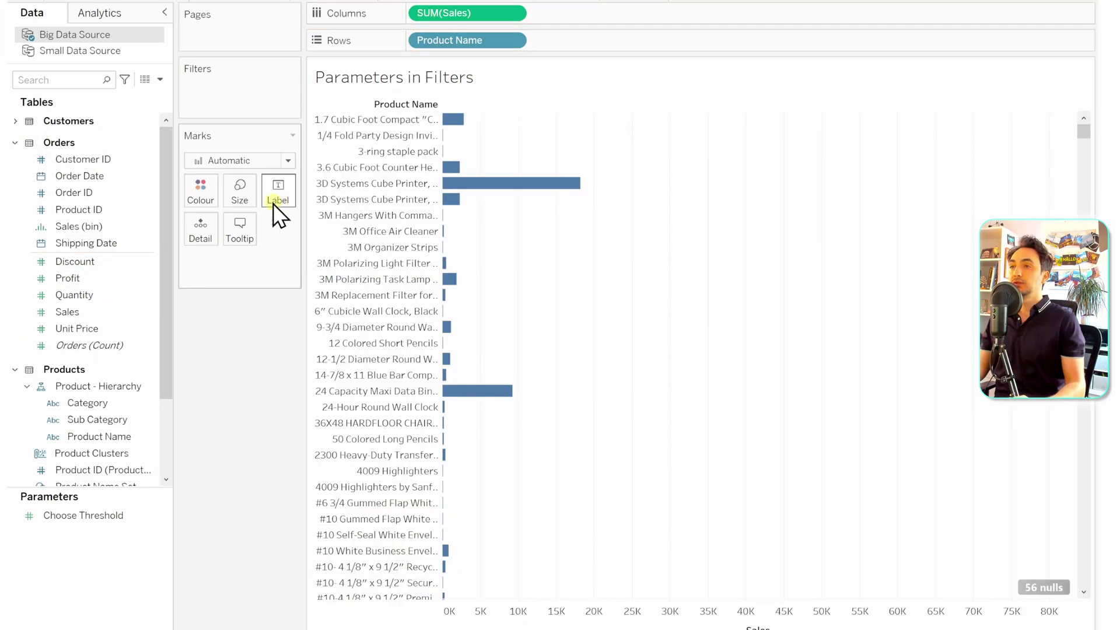
Show sales value labels on the bars and sort products from highest to lowest sales
left_click(279, 196)
left_click(311, 228)
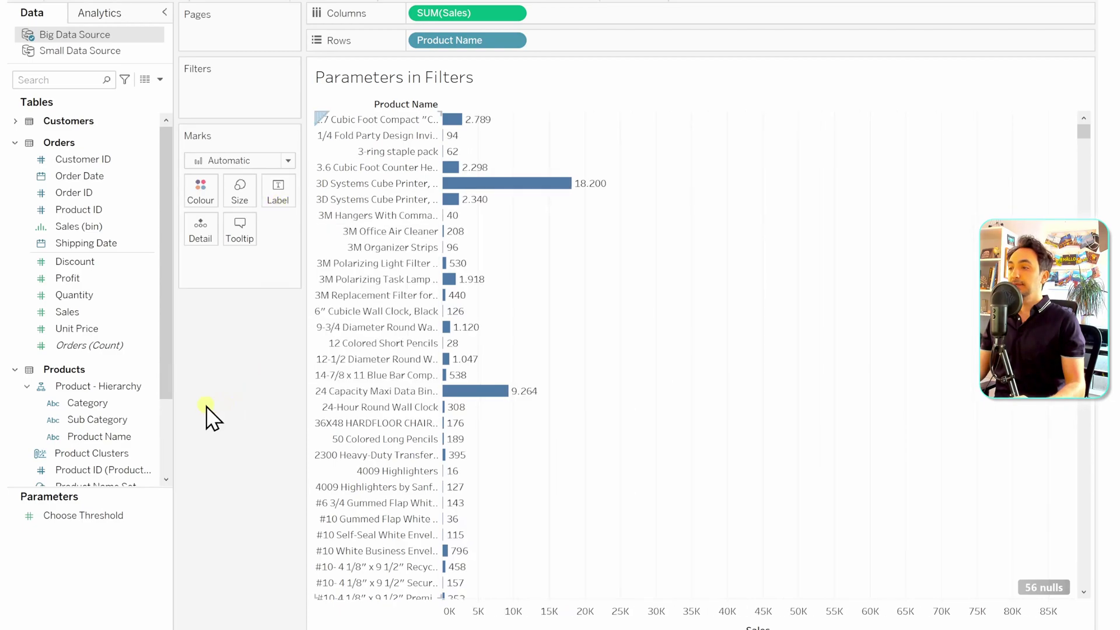
left_click(780, 628)
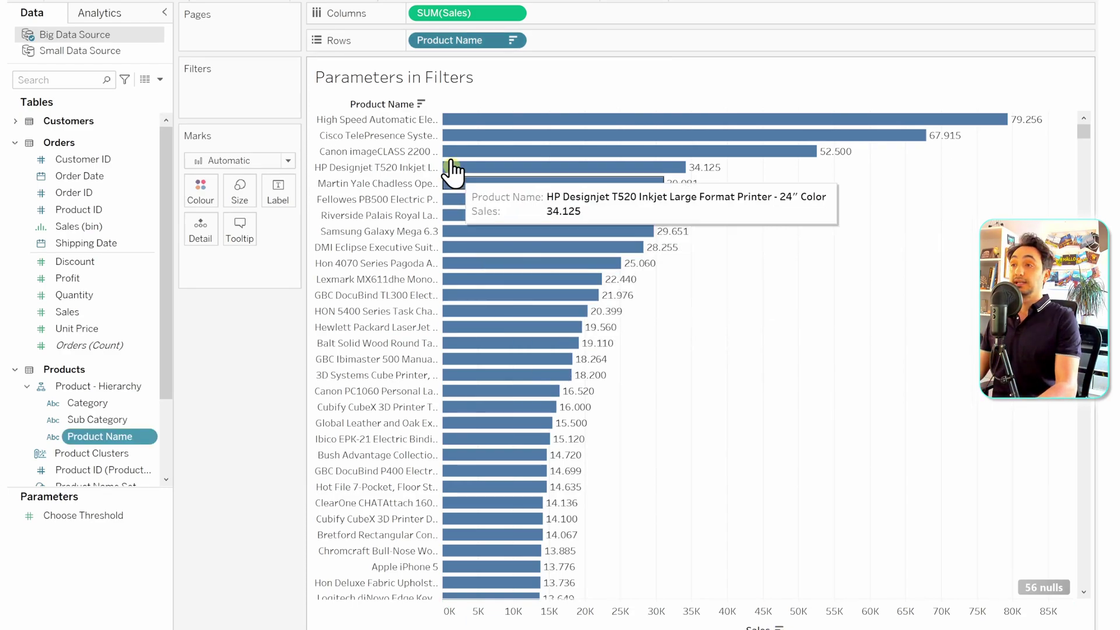
key("ctrl")
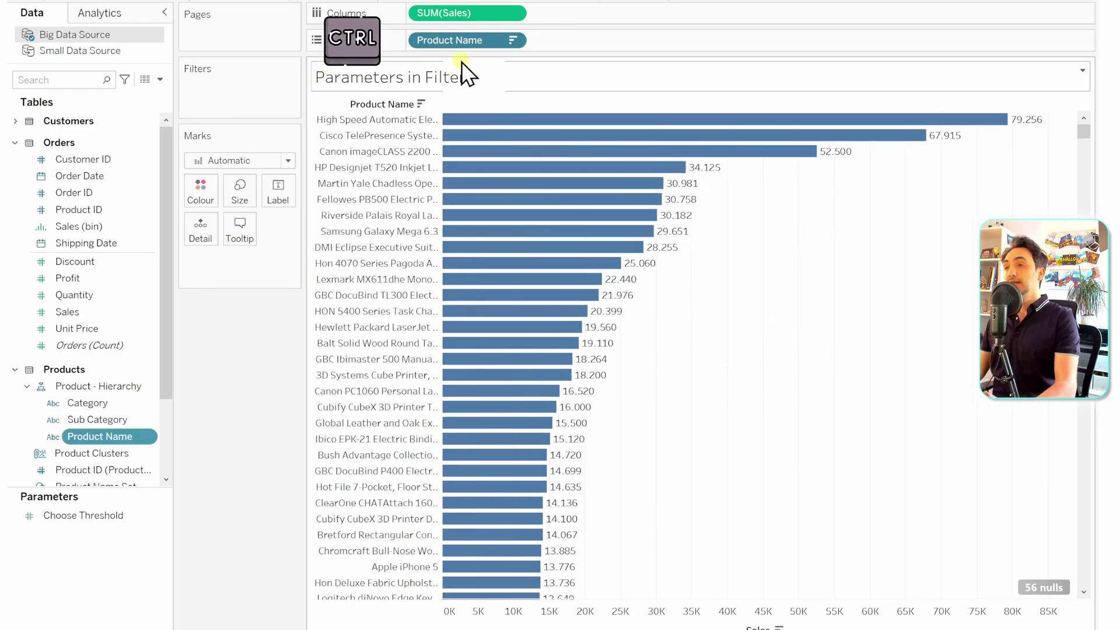
Filter Product Name to the Top by field, creating a new parameter for the count
left_click_drag(481, 42, 272, 97)
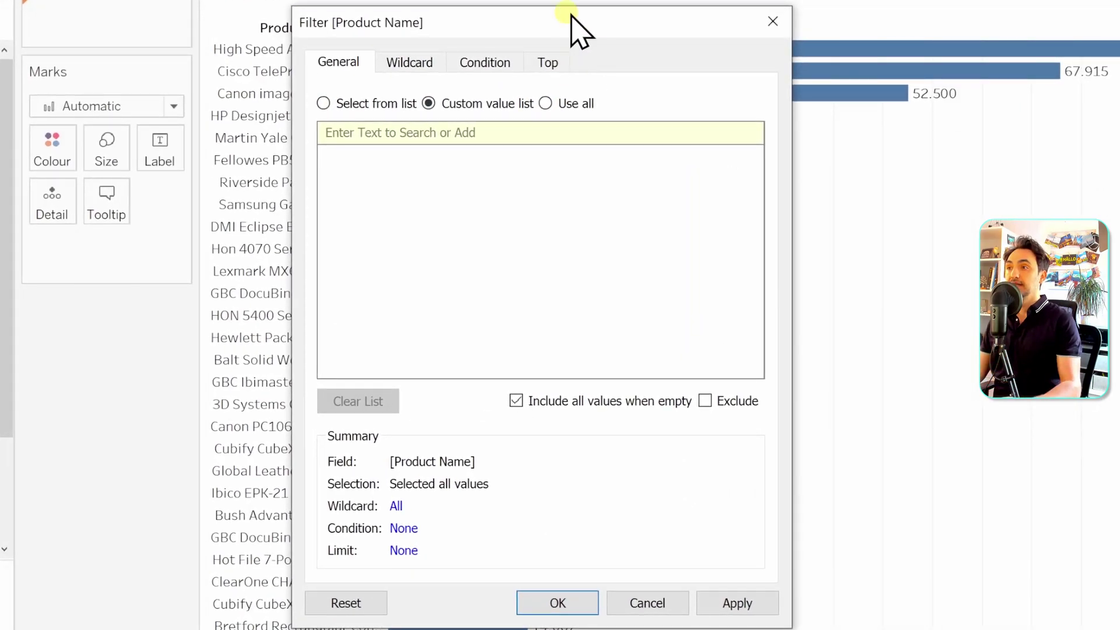
left_click(548, 63)
left_click(366, 123)
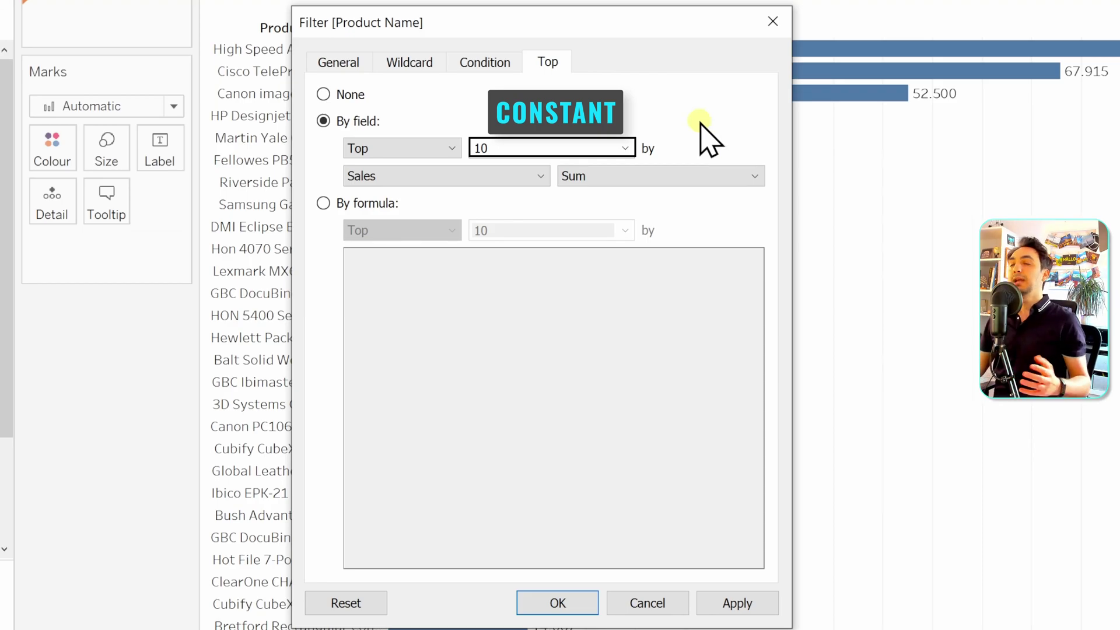
left_click(625, 148)
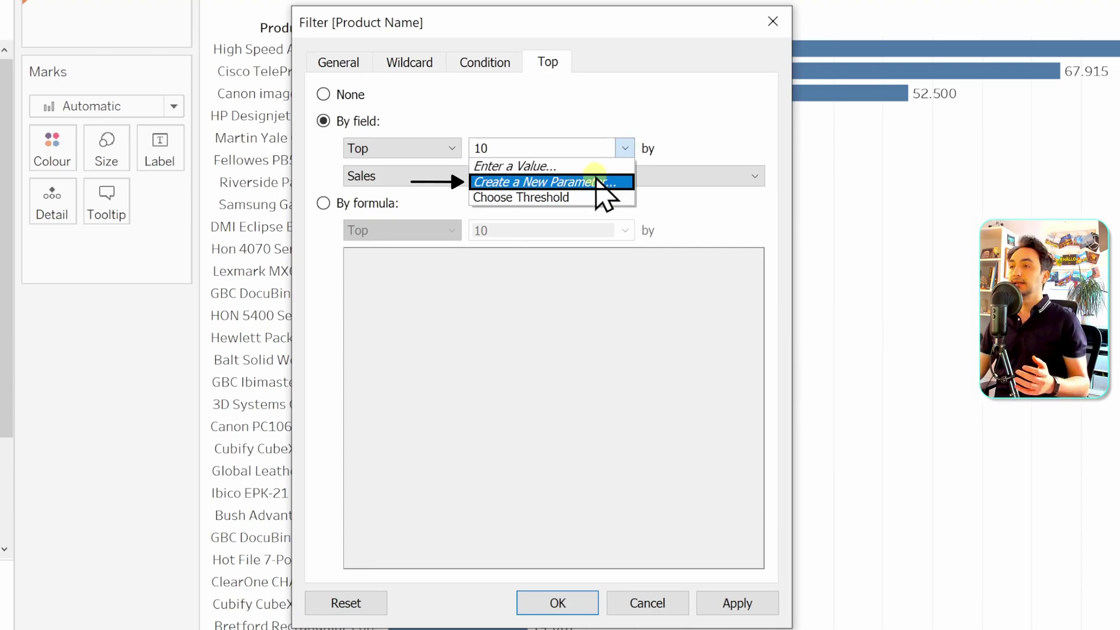
left_click(595, 183)
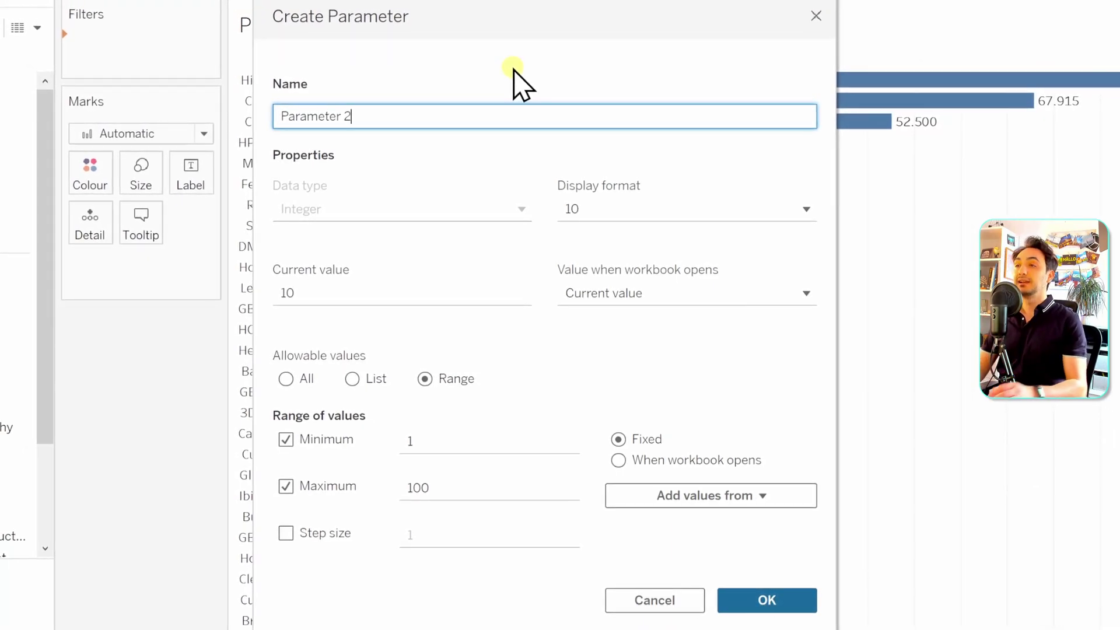
Name the parameter 'Choose Top N Products' with maximum 50 and step size 5
key("ctrl+a")
type("Cho")
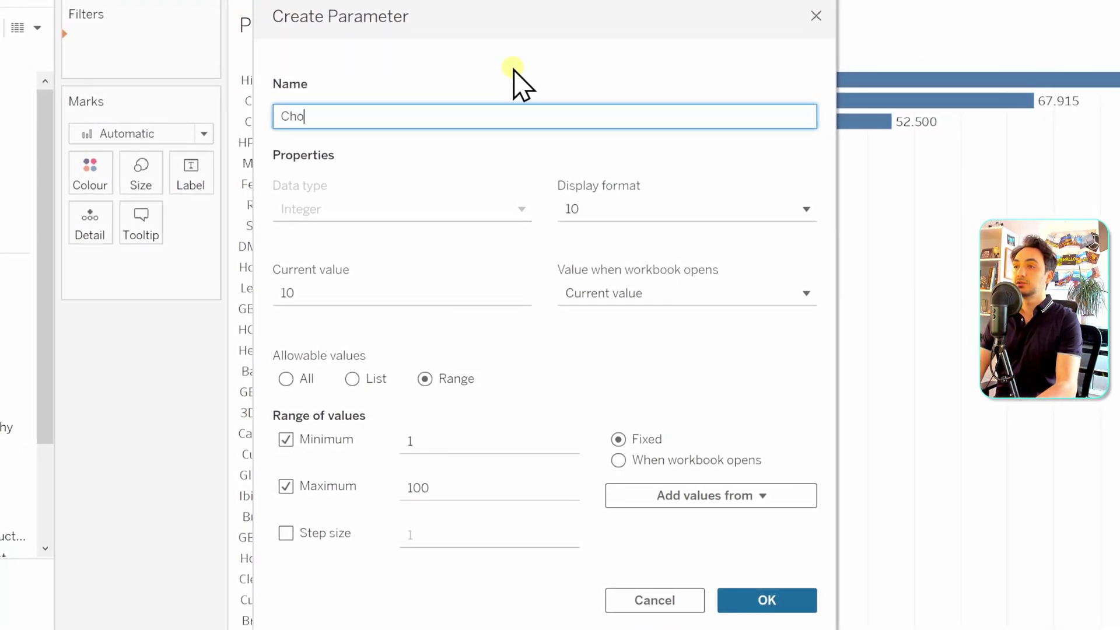
type("ose Top N")
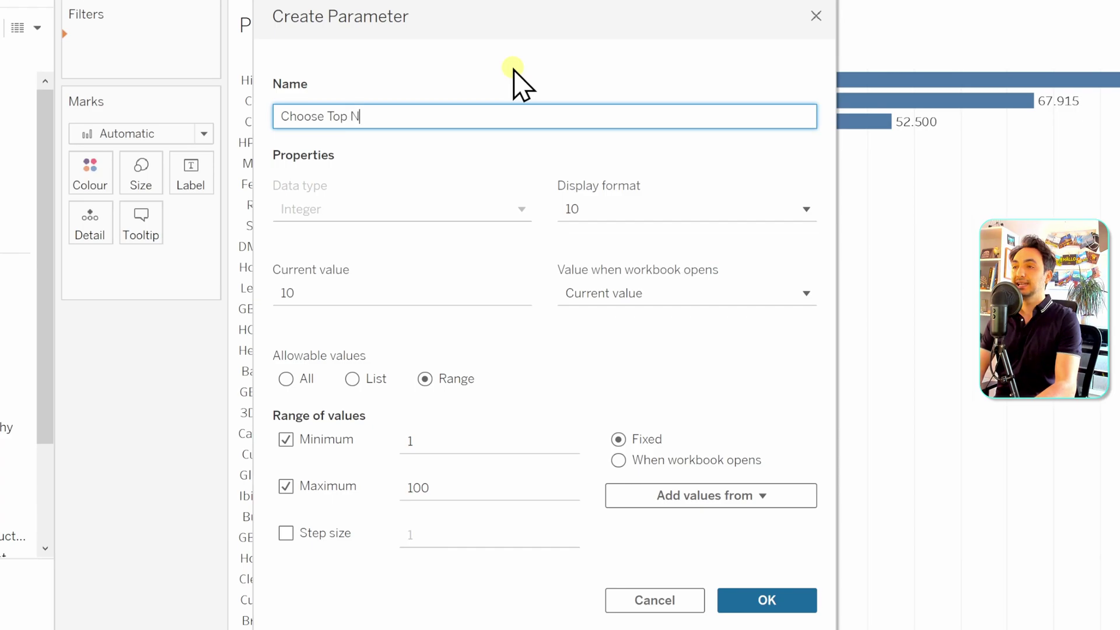
type(" Products")
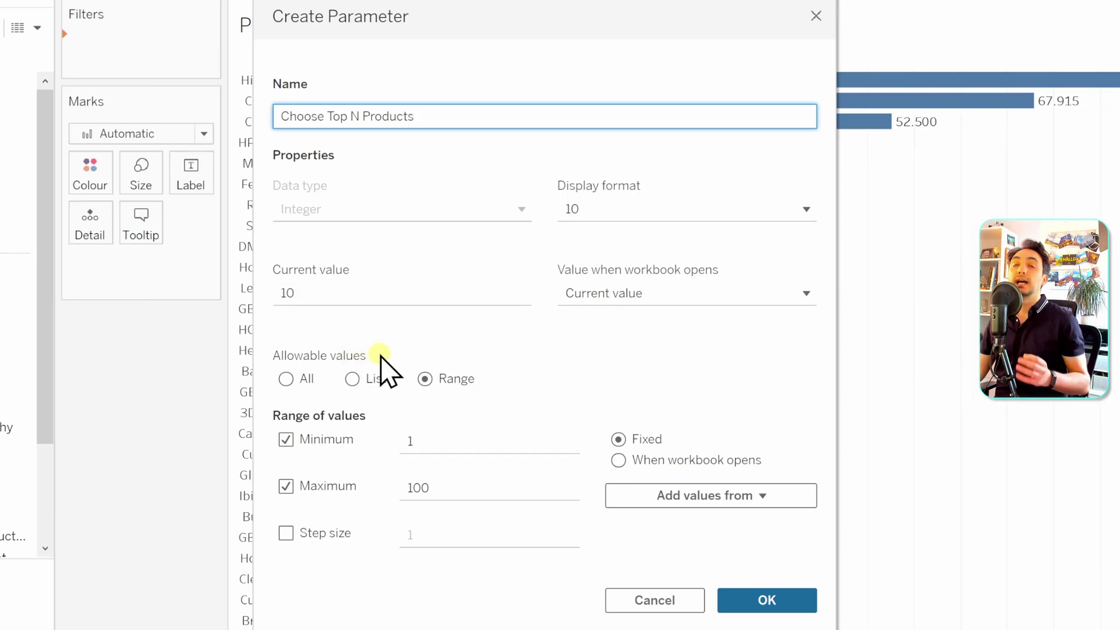
left_click(444, 385)
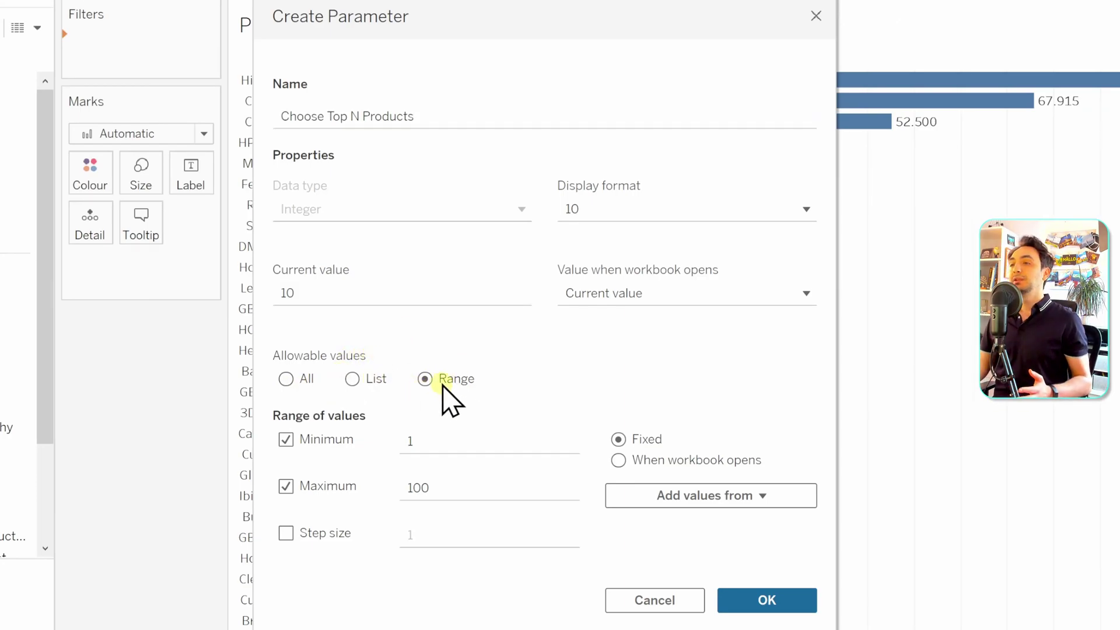
left_click(431, 442)
left_click(430, 487)
left_click_drag(430, 487, 400, 488)
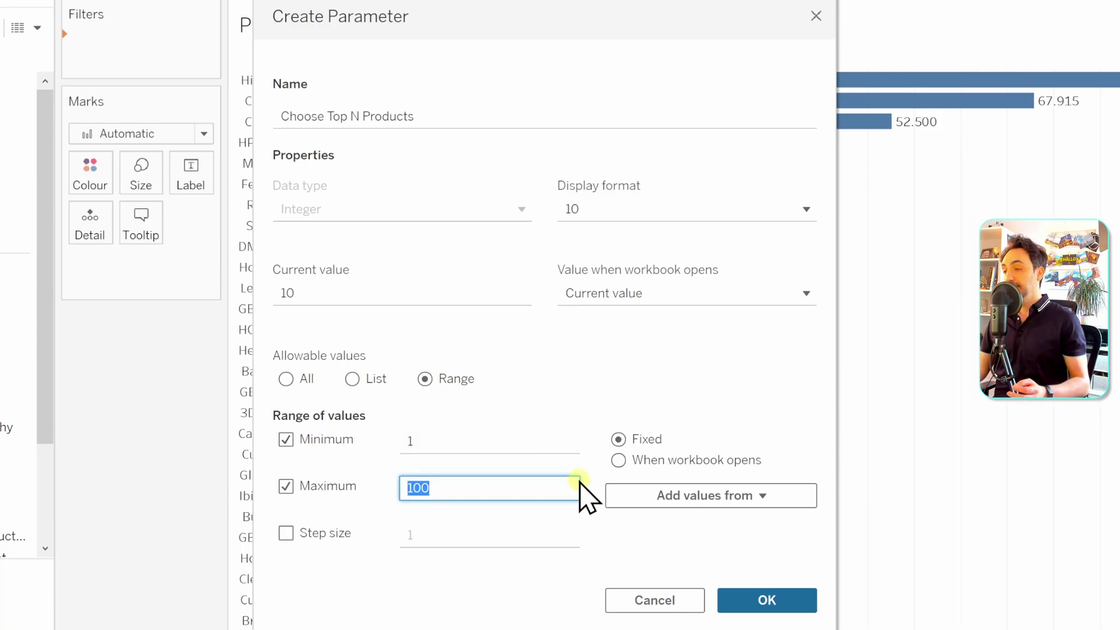
type("50")
left_click(323, 535)
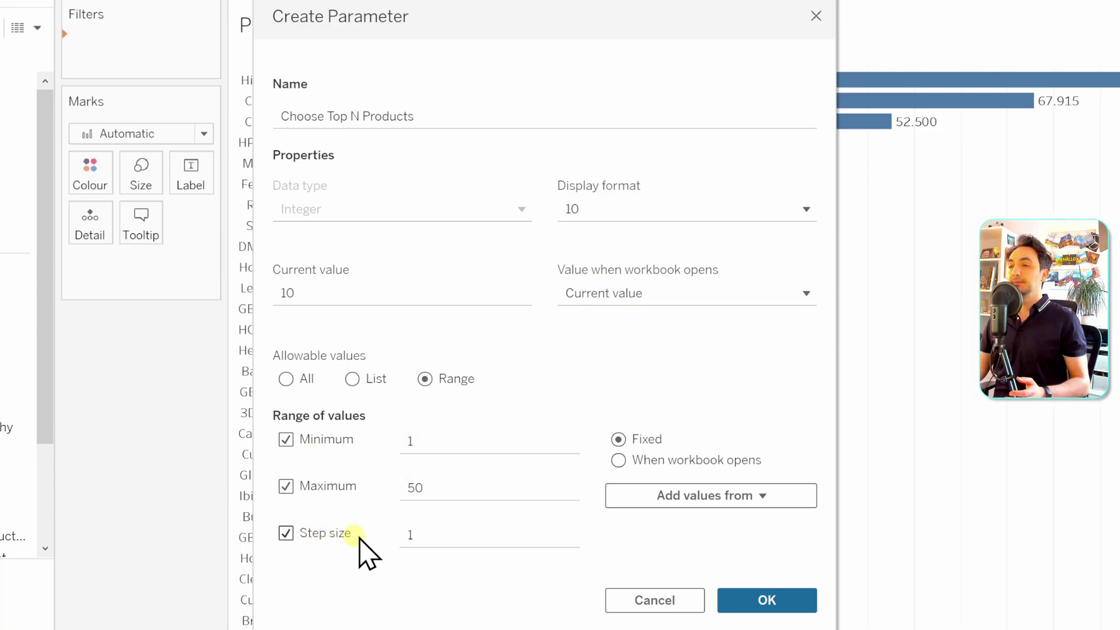
left_click(411, 533)
type("5")
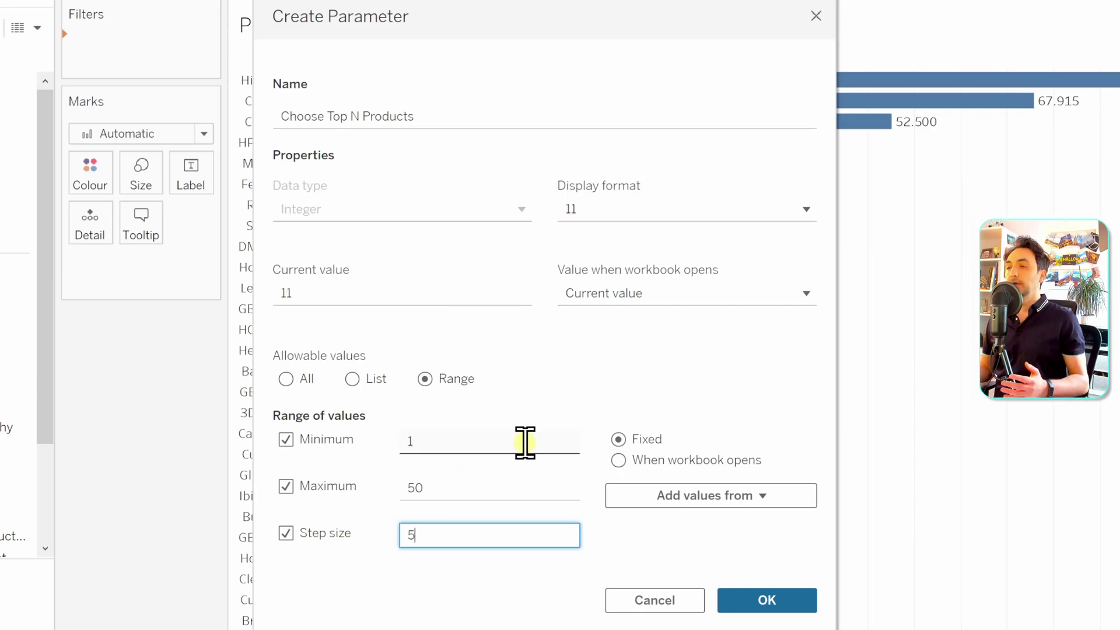
left_click(753, 604)
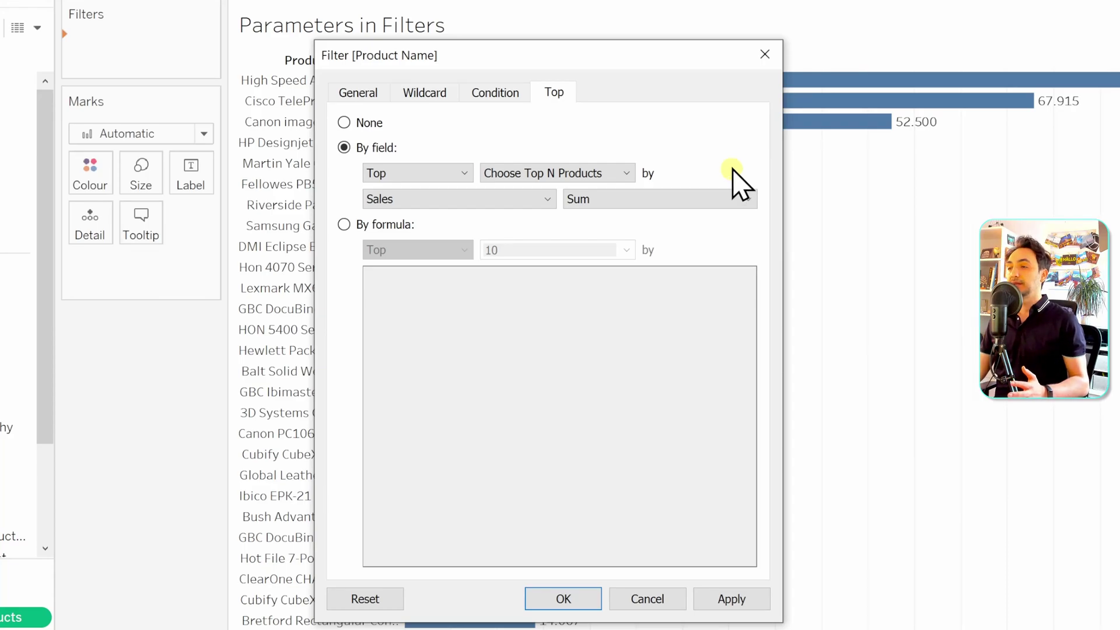
Apply the Product Name top-N filter and show the Choose Top N Products control
left_click(580, 597)
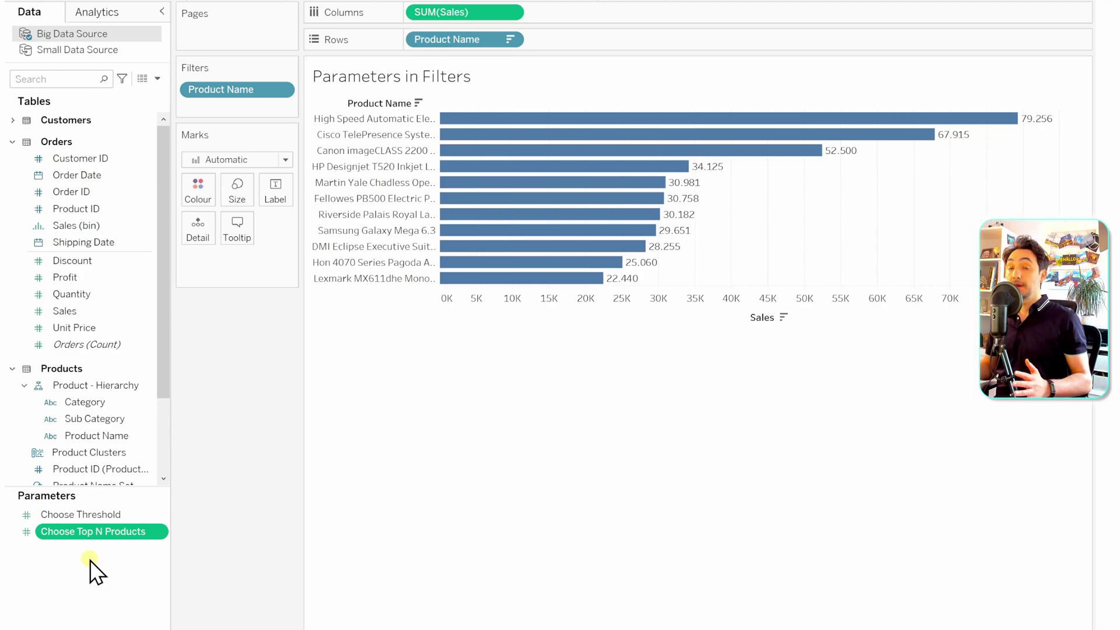
right_click(124, 534)
left_click(212, 291)
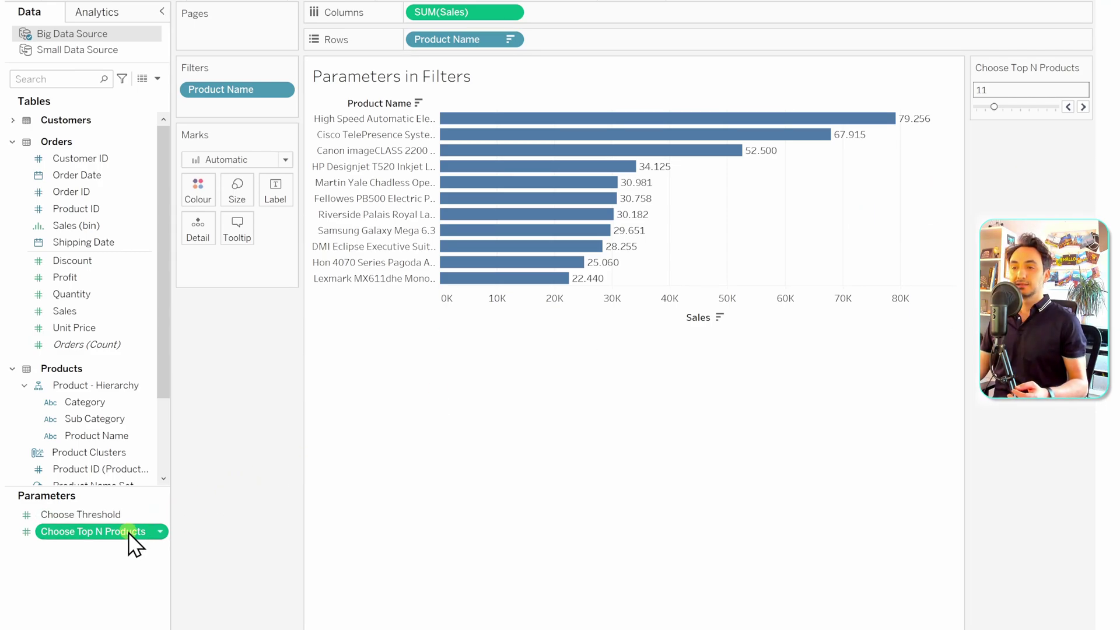
Edit Choose Top N Products to minimum 0 and current value 10
right_click(113, 530)
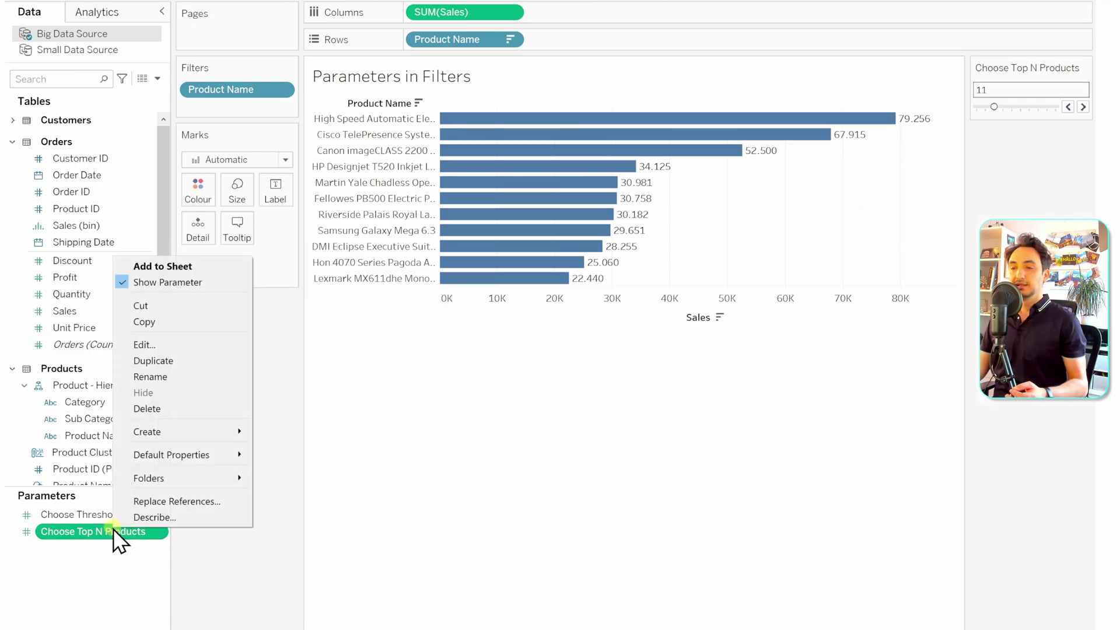
left_click(185, 345)
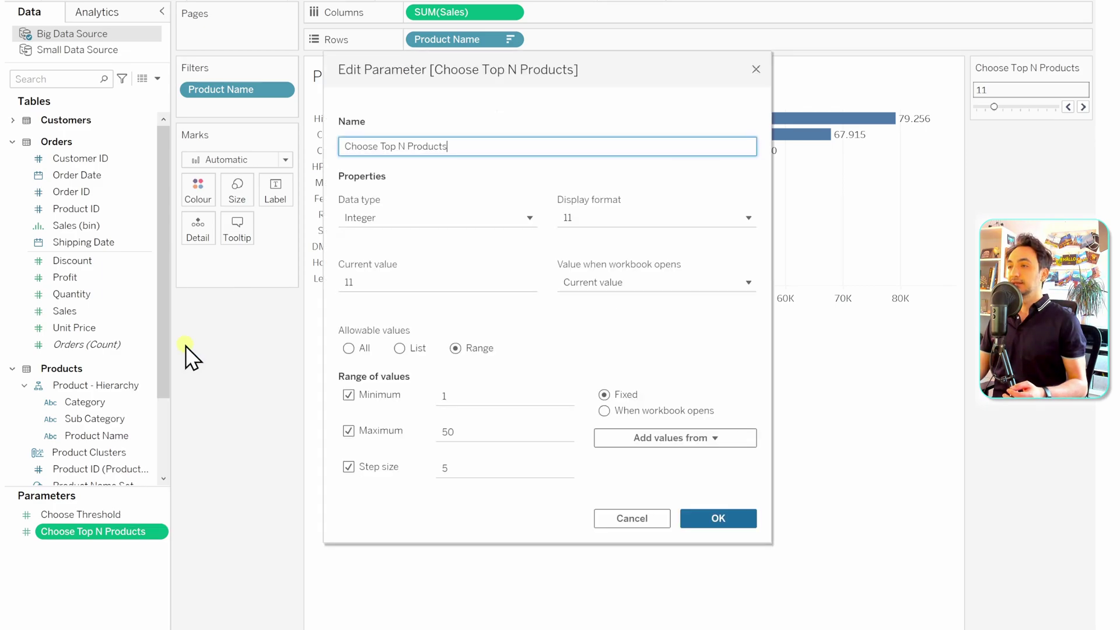
left_click(459, 397)
key("BackSpace")
type("0")
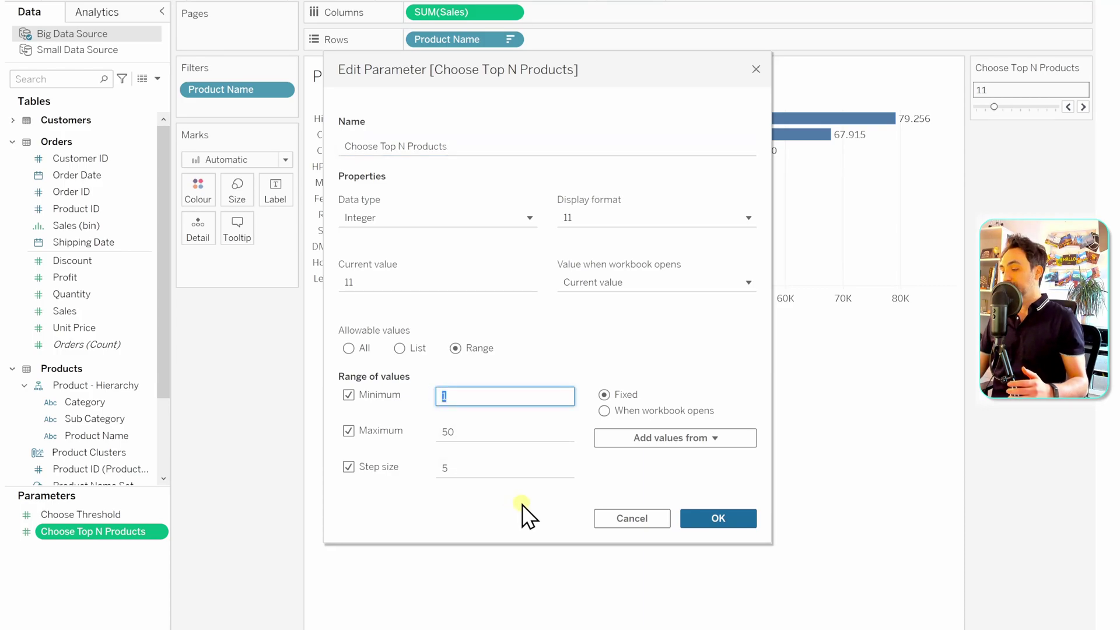
double_click(348, 283)
type("10")
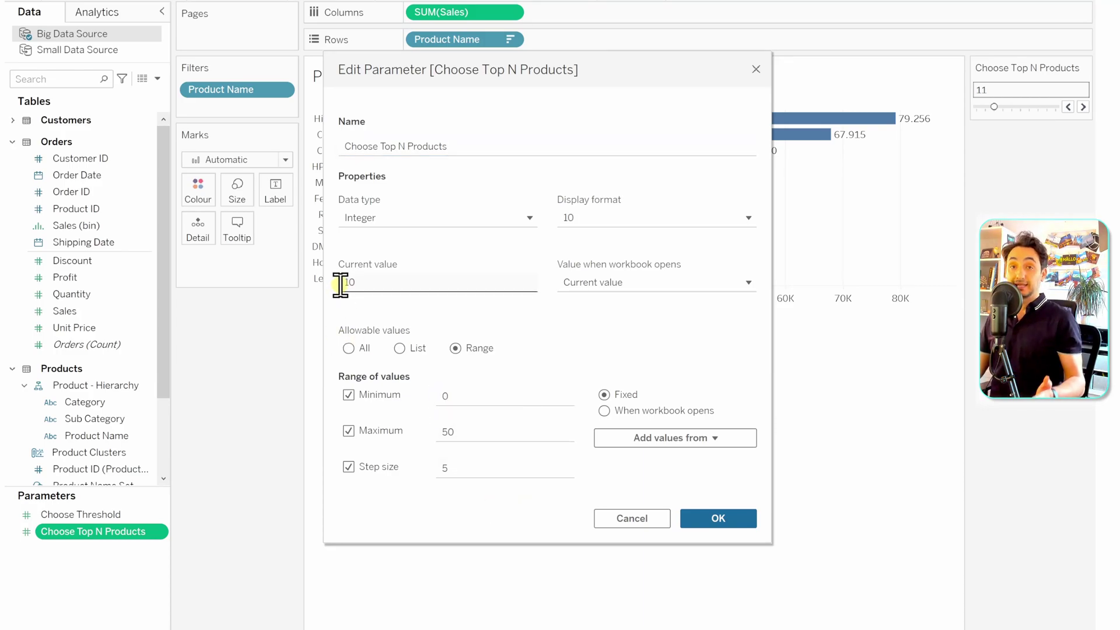
left_click(702, 520)
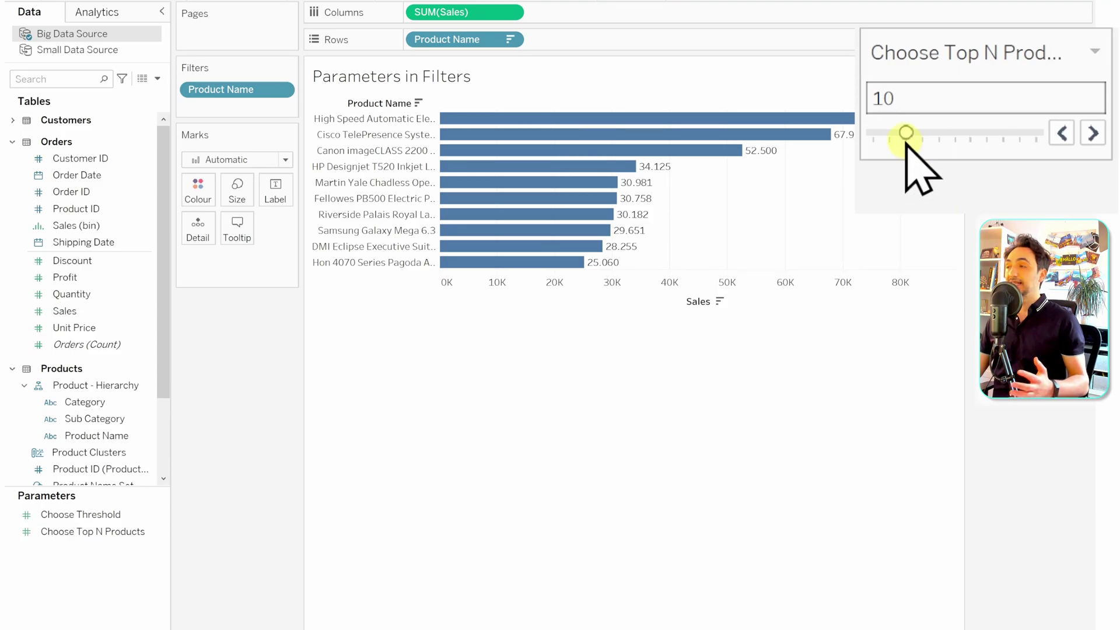
Try top-N values 20, 15, 10, 15, 20 and 25, finishing at 30 products
left_click_drag(930, 140, 942, 145)
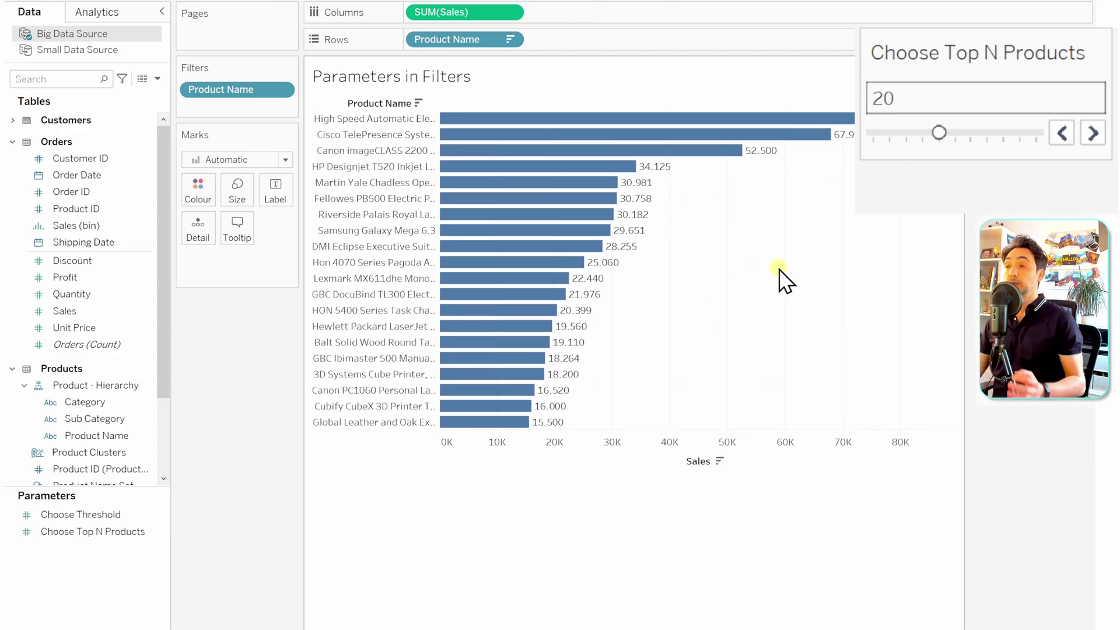
left_click(1062, 133)
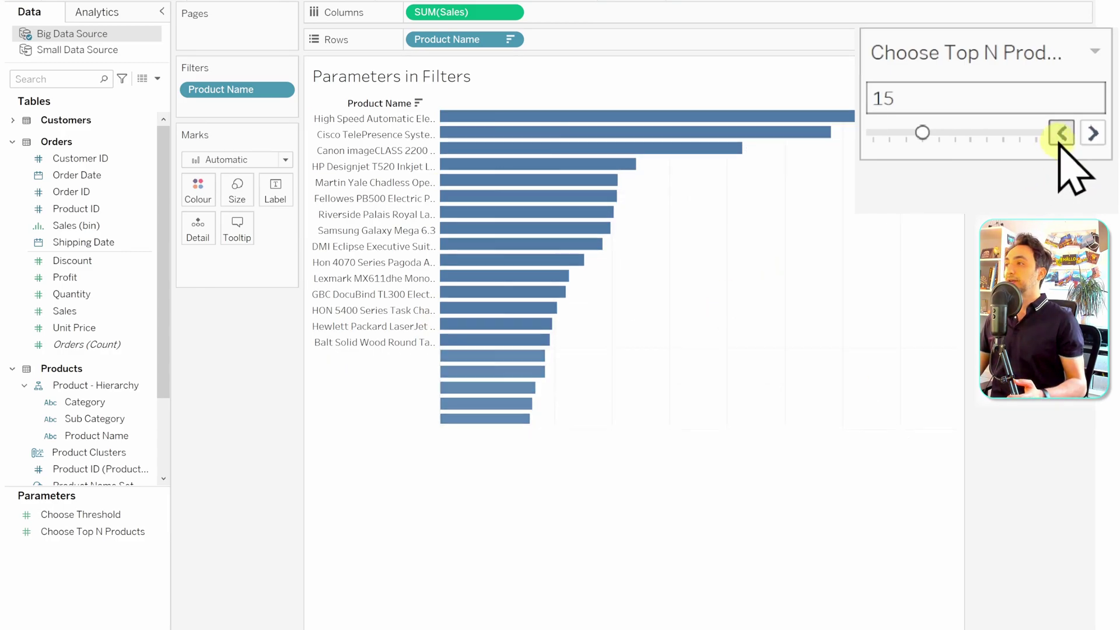
left_click(1062, 133)
left_click(1094, 133)
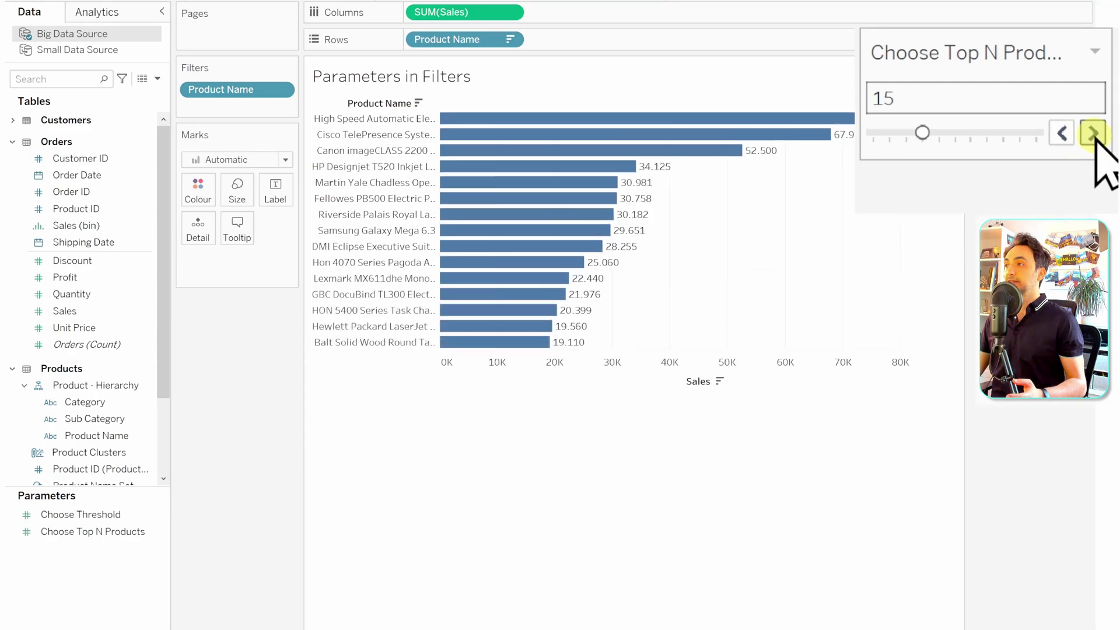
left_click(1093, 133)
left_click(1094, 133)
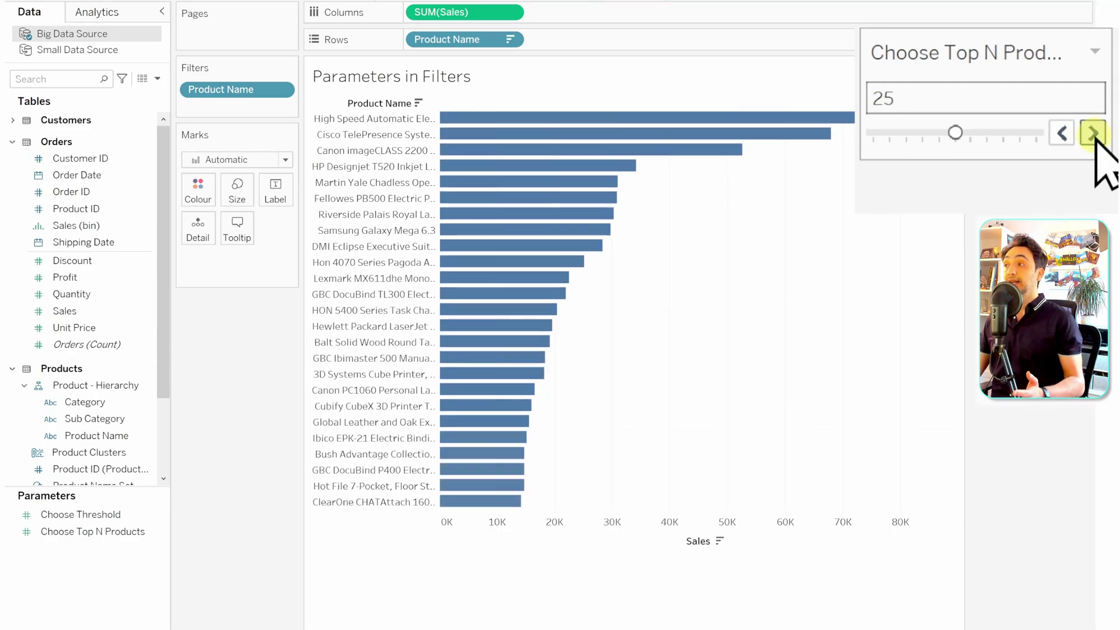
left_click(1093, 134)
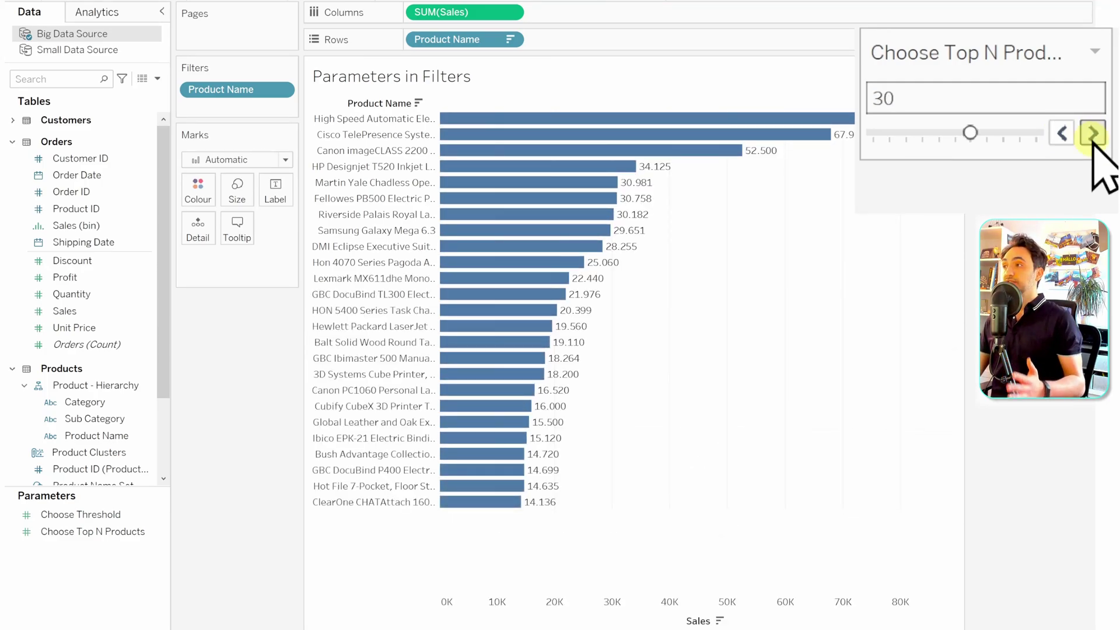